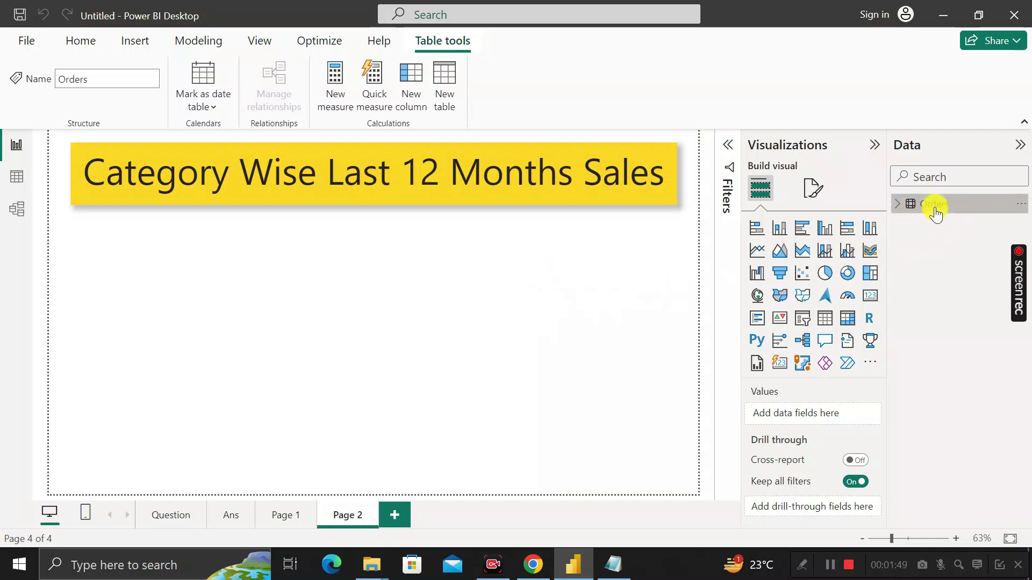
# Step: Switch to Table view to inspect the Orders rows: Order Date, Category and Sales
pyautogui.click(12, 183)
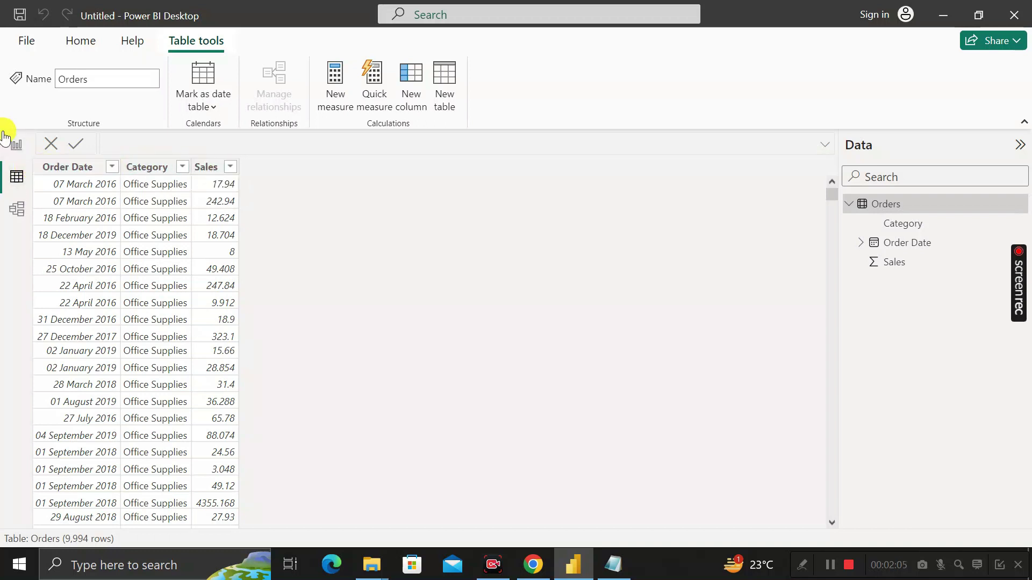
# Step: Return to Report view on Page 2, showing the 'Category Wise Last 12 Months Sales' title
pyautogui.click(16, 144)
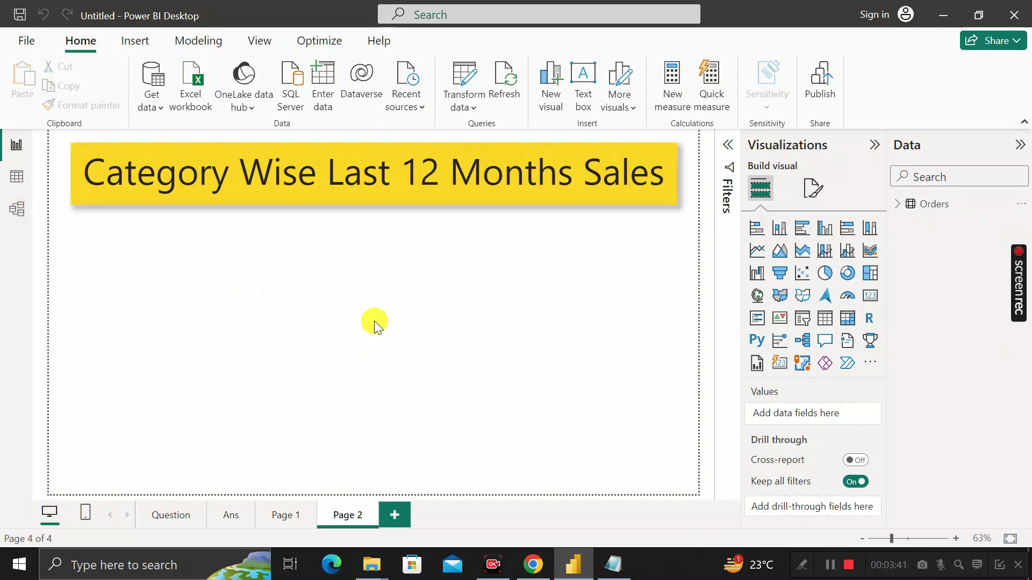
# Step: Expand Orders and the Order Date hierarchy, try a Year matrix, then remove it
pyautogui.click(905, 207)
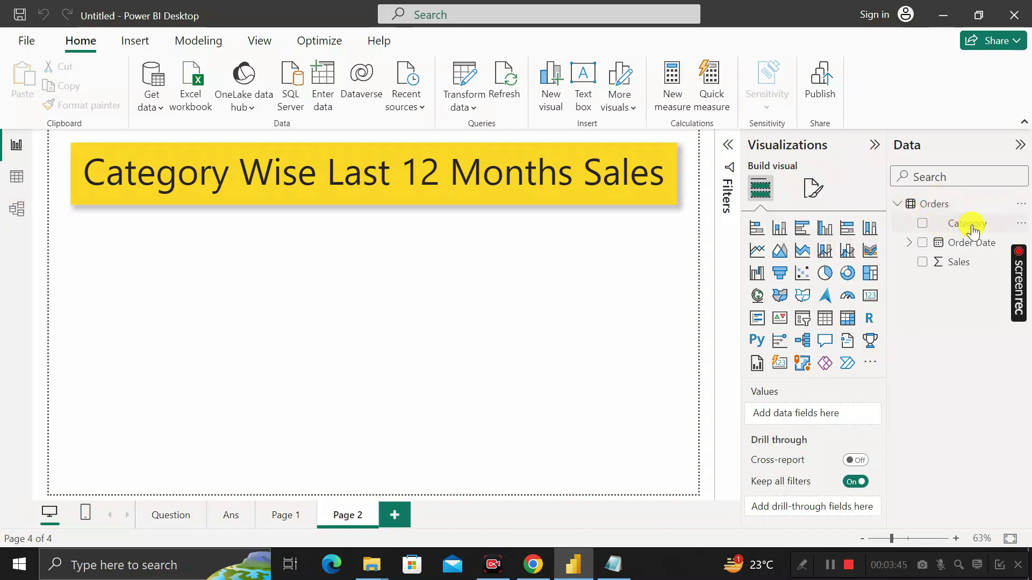
pyautogui.click(911, 245)
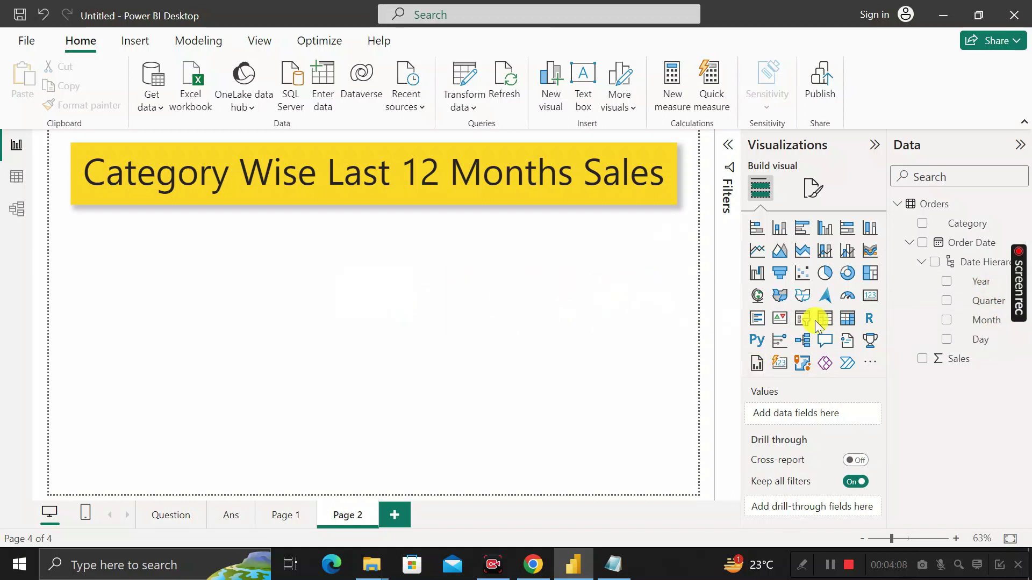
pyautogui.click(847, 320)
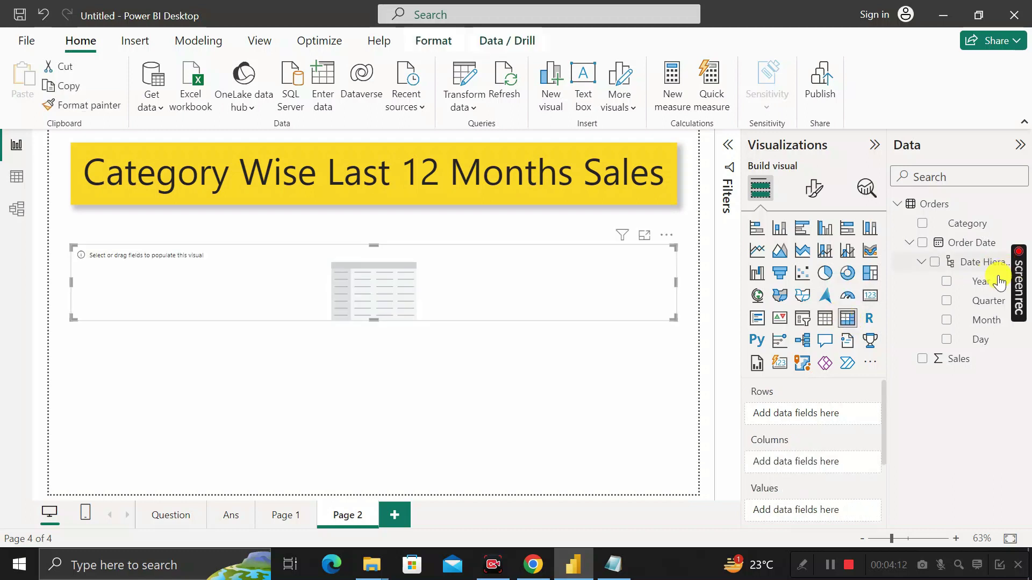
pyautogui.moveTo(986, 287); pyautogui.dragTo(515, 292)
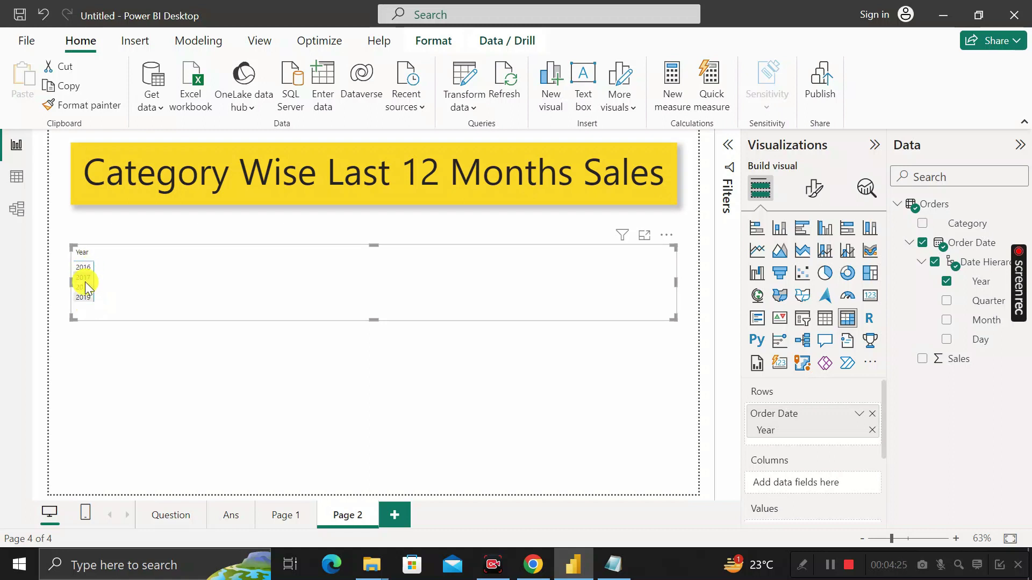
pyautogui.click(667, 235)
pyautogui.click(709, 292)
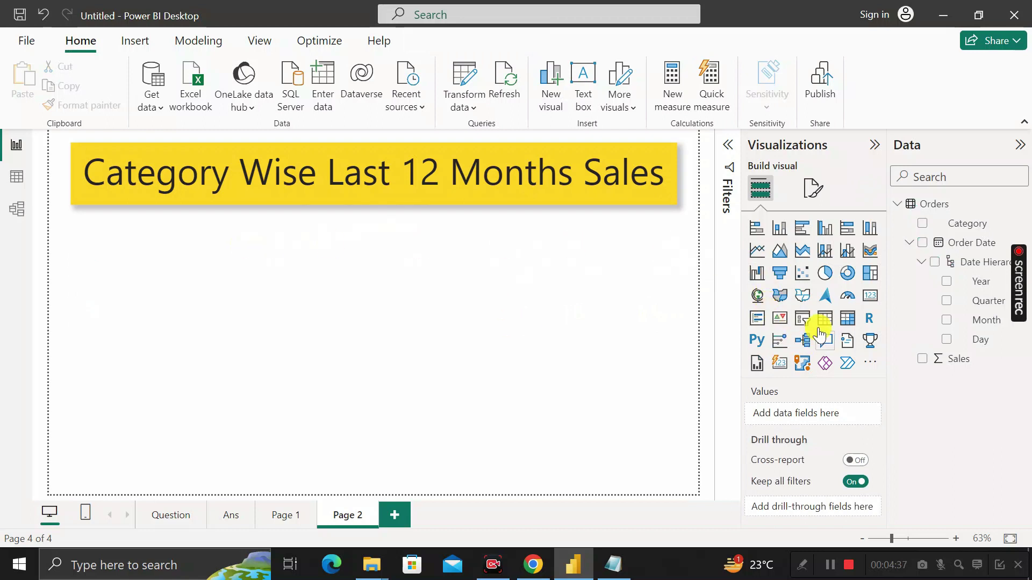
# Step: Build a table of Category and Sum of Sales below the title, then deselect it
pyautogui.moveTo(826, 325); pyautogui.dragTo(420, 317)
pyautogui.click(909, 243)
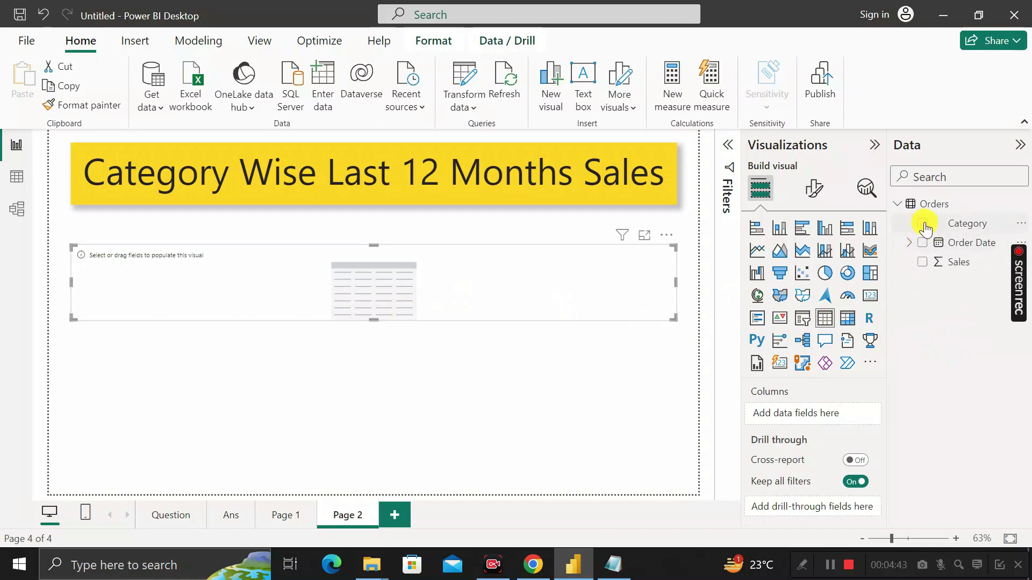
pyautogui.moveTo(924, 229); pyautogui.dragTo(407, 244)
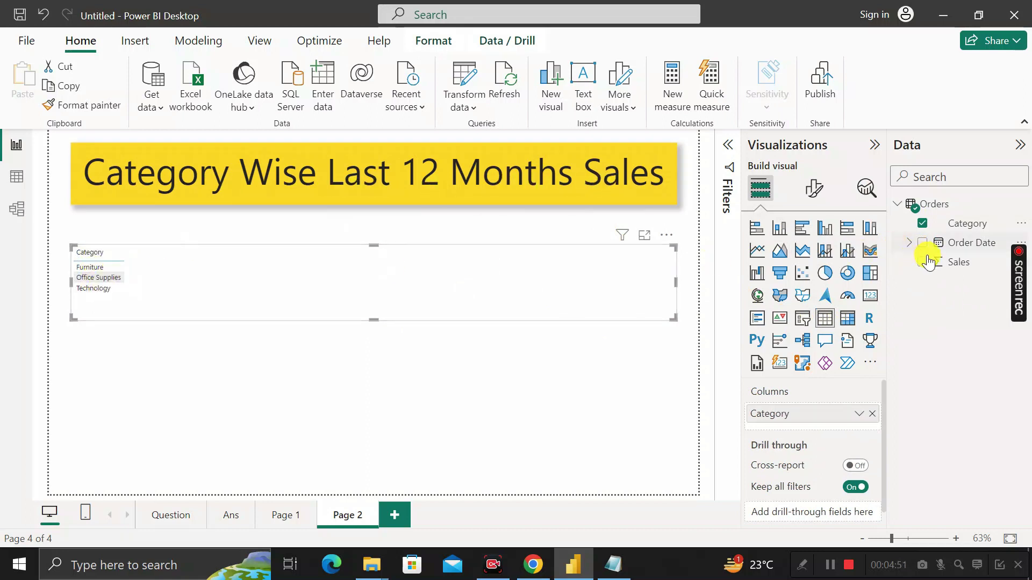
pyautogui.moveTo(948, 267); pyautogui.dragTo(283, 288)
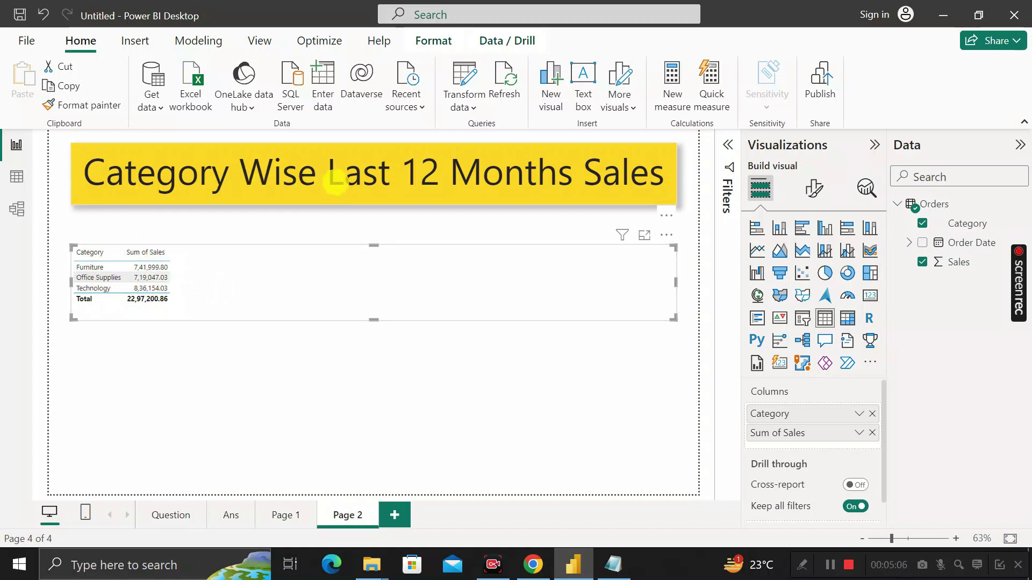
pyautogui.moveTo(400, 176); pyautogui.dragTo(664, 173)
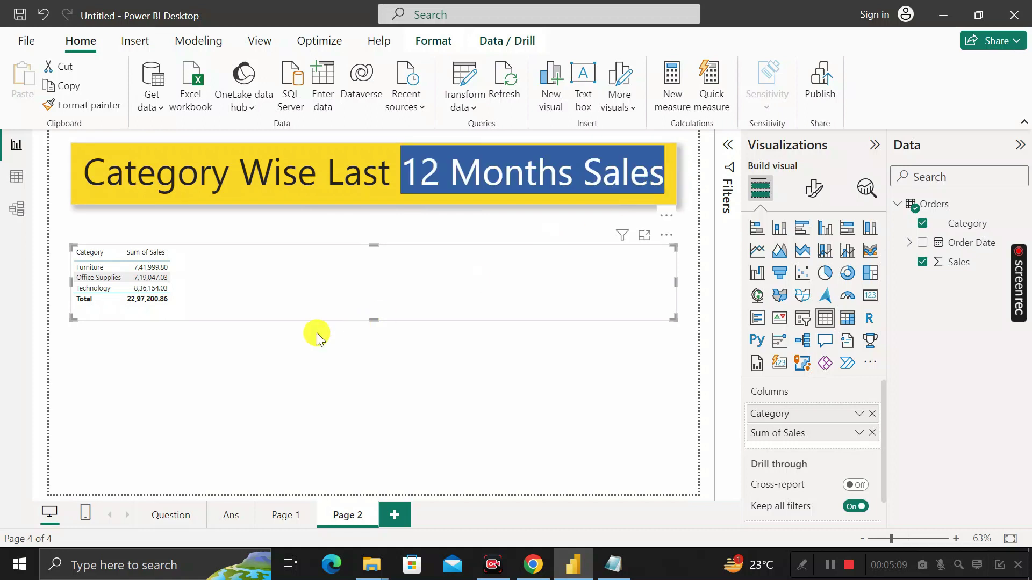
pyautogui.click(279, 341)
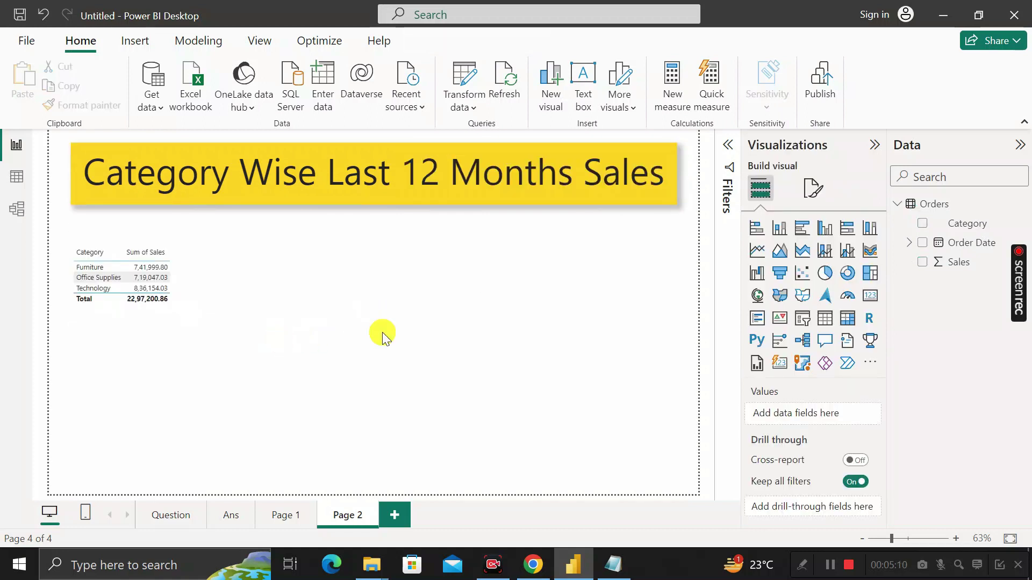
# Step: Start a new measure named 'Last 12 Months Sales'
pyautogui.rightClick(940, 211)
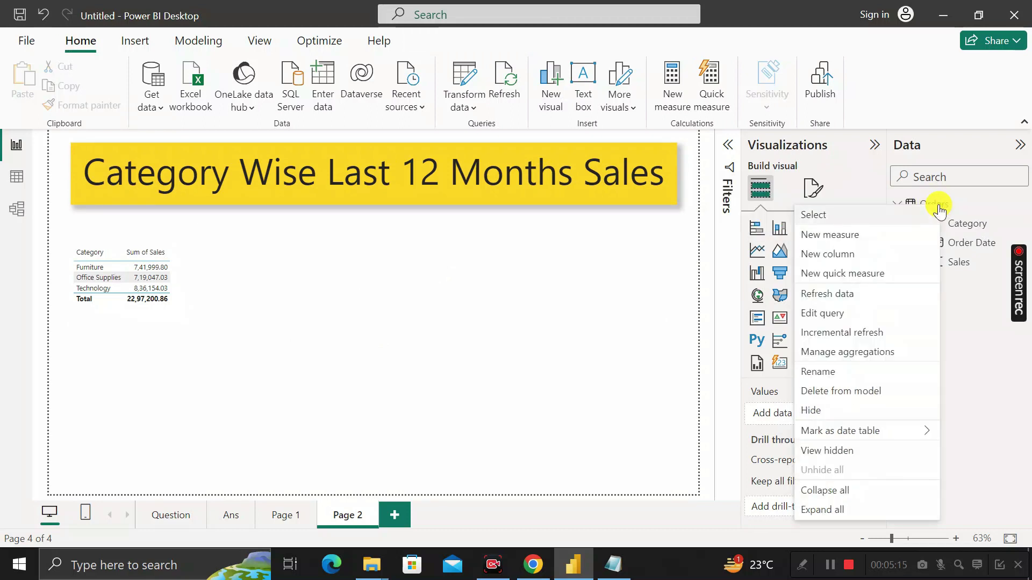
pyautogui.press('Escape')
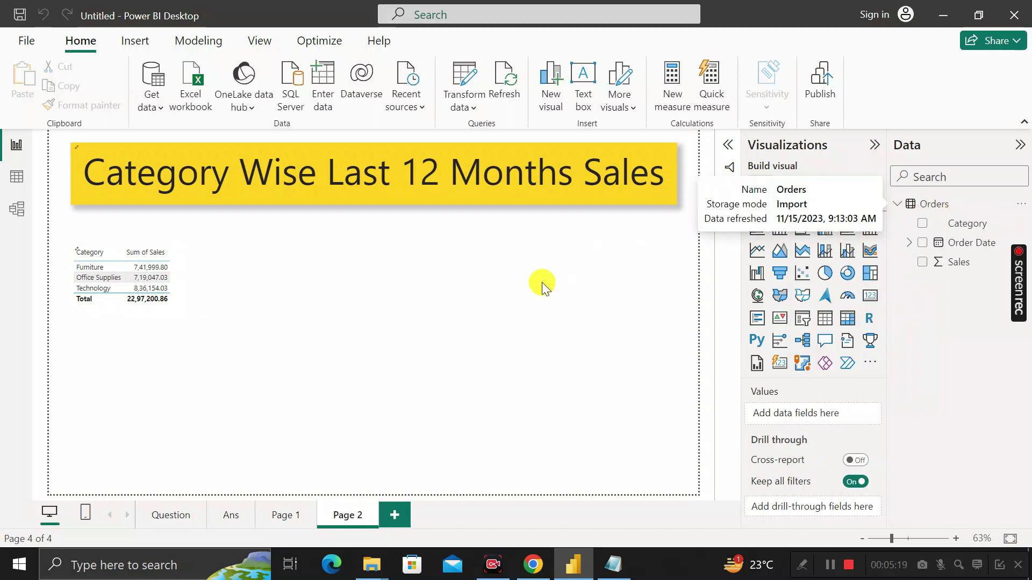
pyautogui.press('BackSpace')
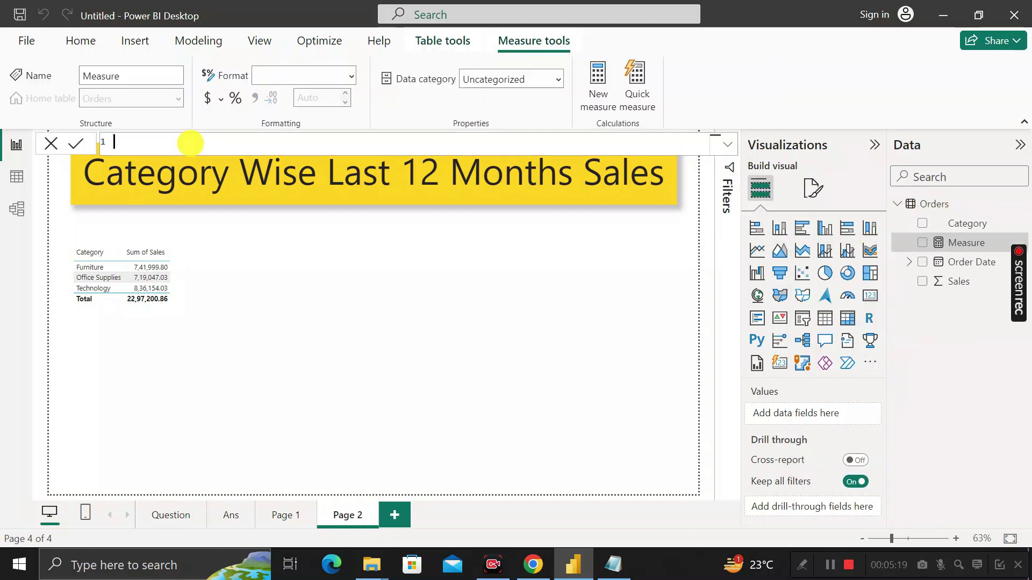
pyautogui.write('Last 12 Months')
pyautogui.write('Sales =')
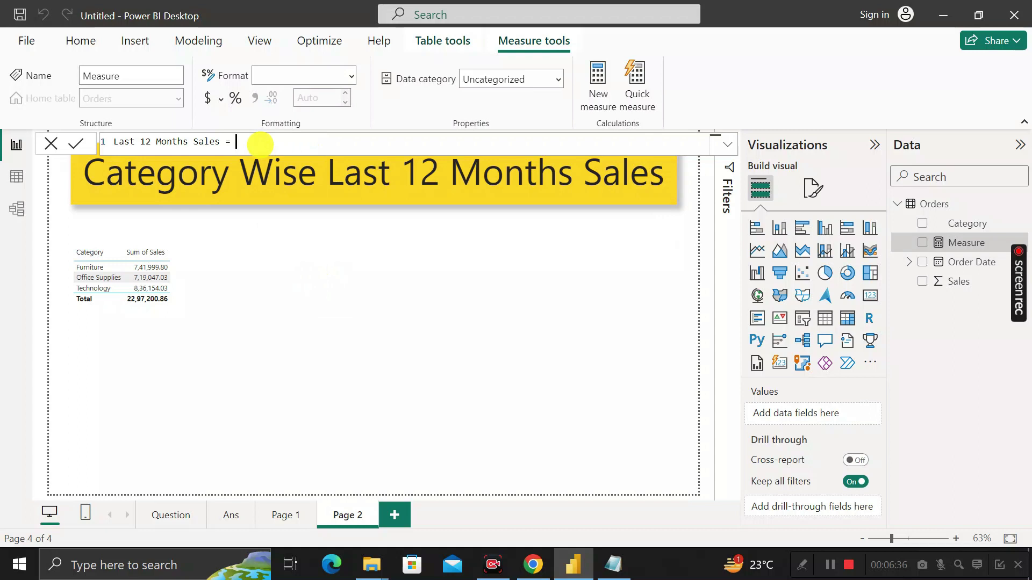
# Step: Enter CALCULATE(SUM(Orders[Sales]), and begin typing DATESINPERIOD
pyautogui.write('CA')
pyautogui.press('Tab')
pyautogui.write('SU')
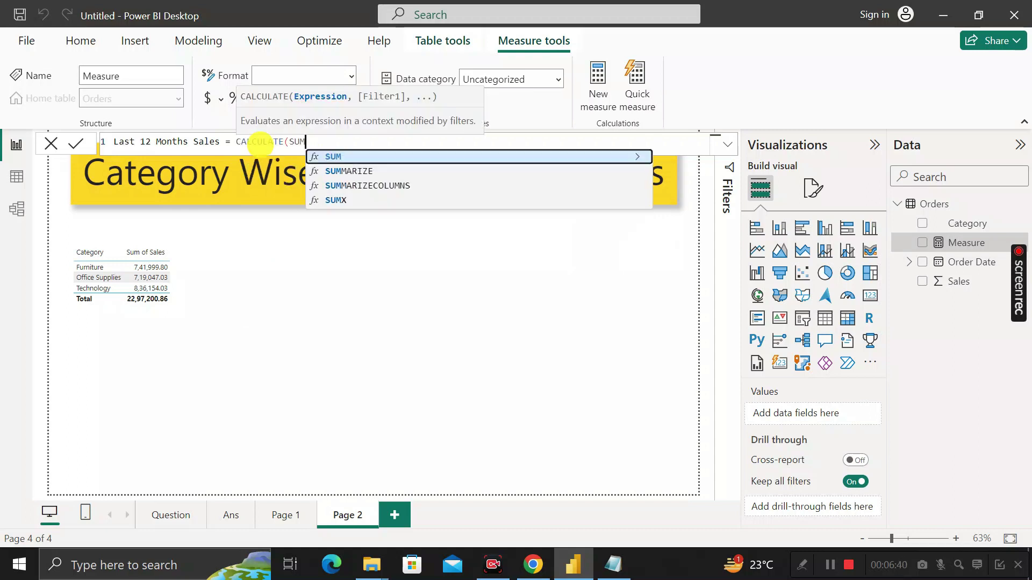
pyautogui.press('Tab')
pyautogui.press('Down')
pyautogui.press('Down')
pyautogui.press('Down')
pyautogui.press('Tab')
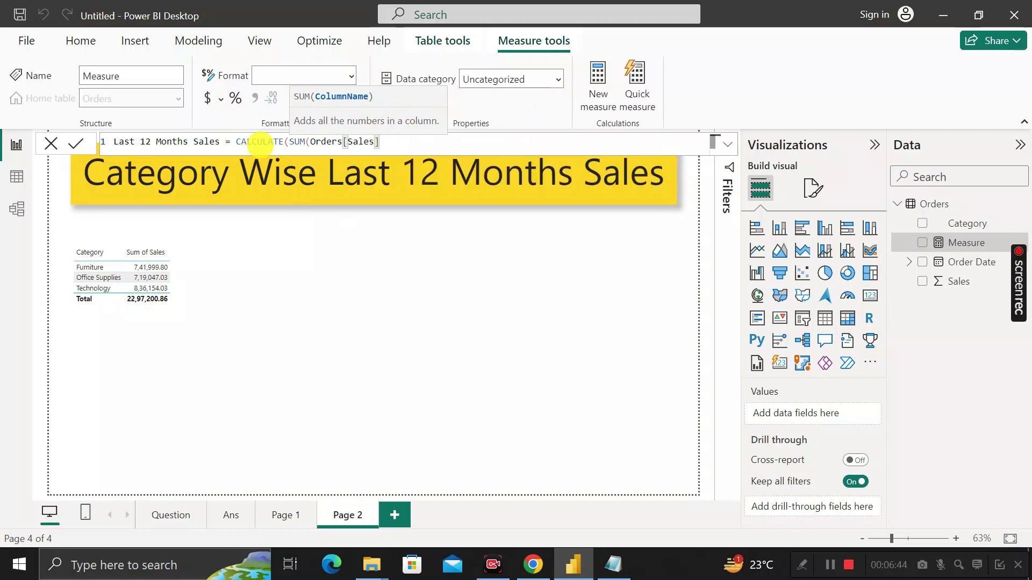
pyautogui.write('),')
pyautogui.press('BackSpace')
pyautogui.write(',')
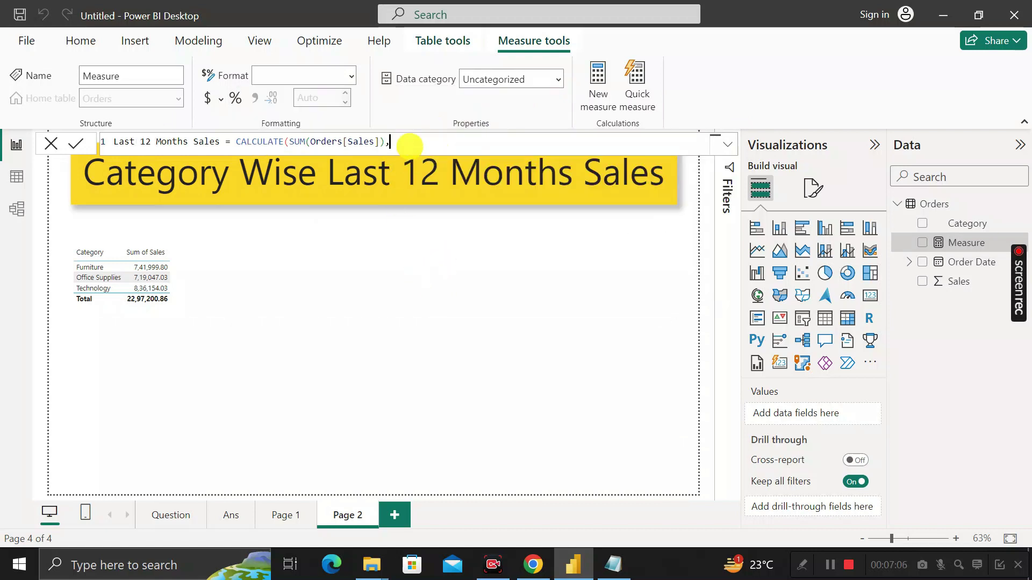
pyautogui.write('DATESIN')
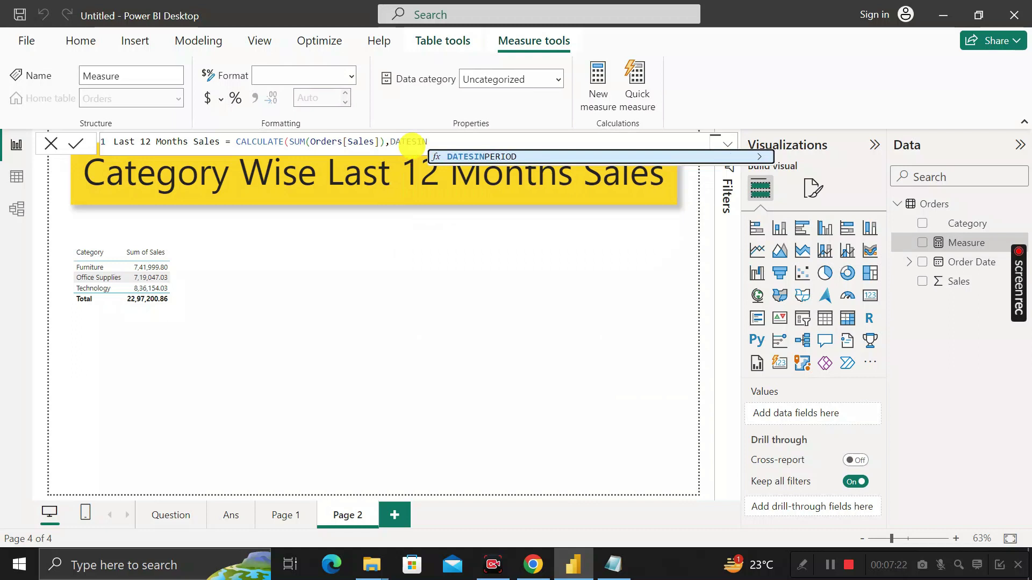
# Step: Fill DATESINPERIOD with Orders[Order Date], MAX(Orders[Order Date]) and -12
pyautogui.press('Tab')
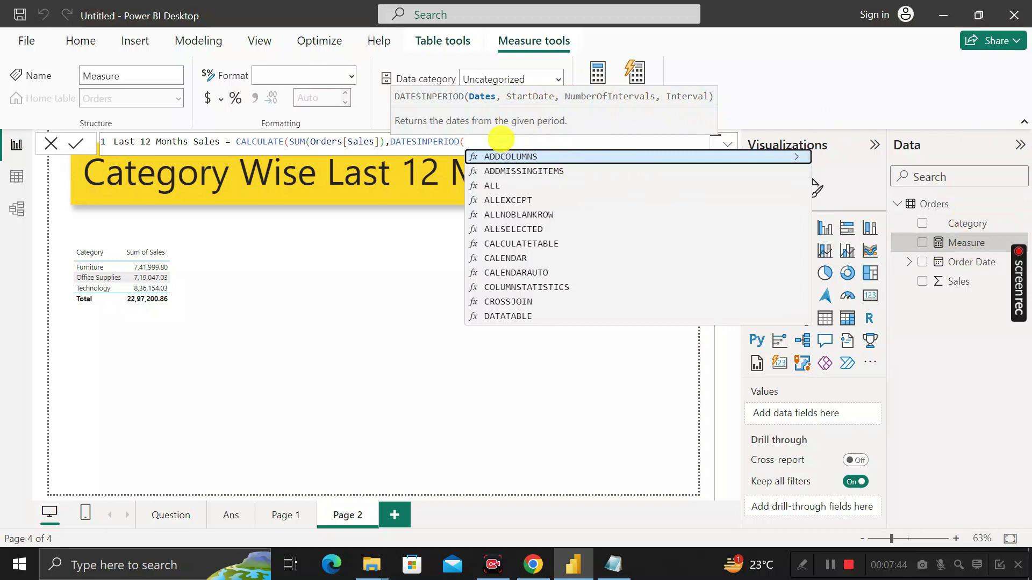
pyautogui.write('ORDE')
pyautogui.press('Down')
pyautogui.press('Down')
pyautogui.press('Tab')
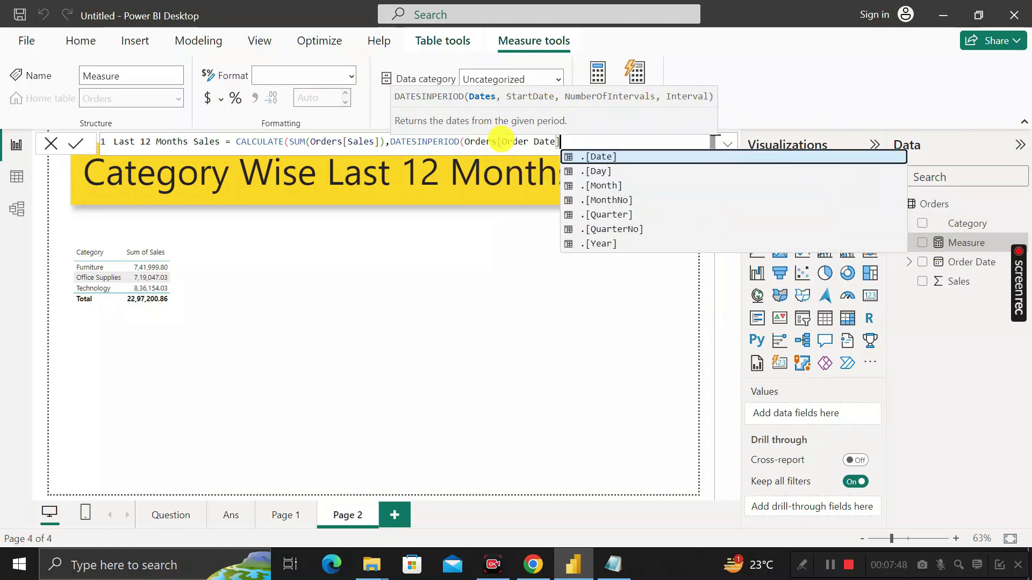
pyautogui.write(',')
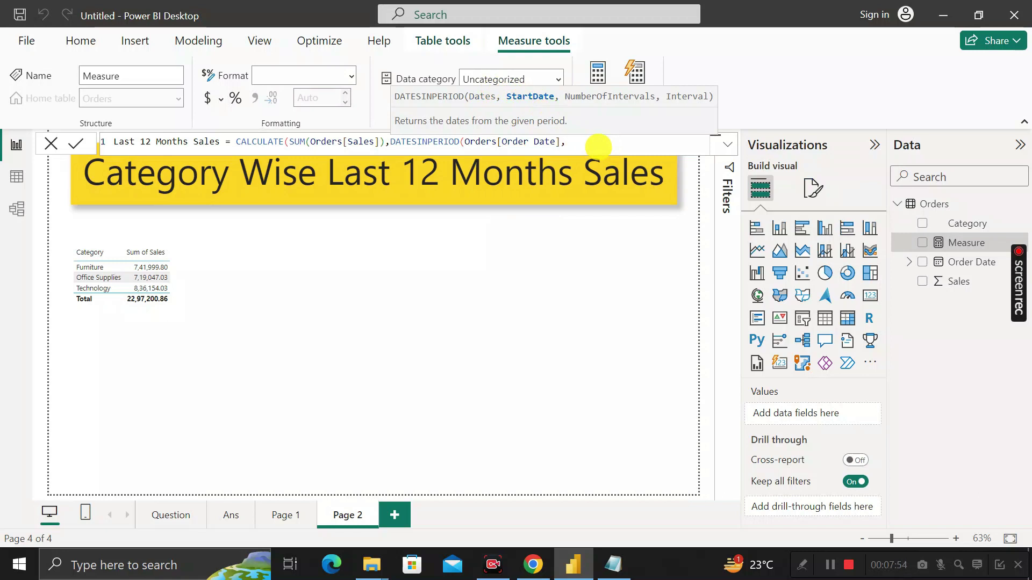
pyautogui.write('MAX(ORD')
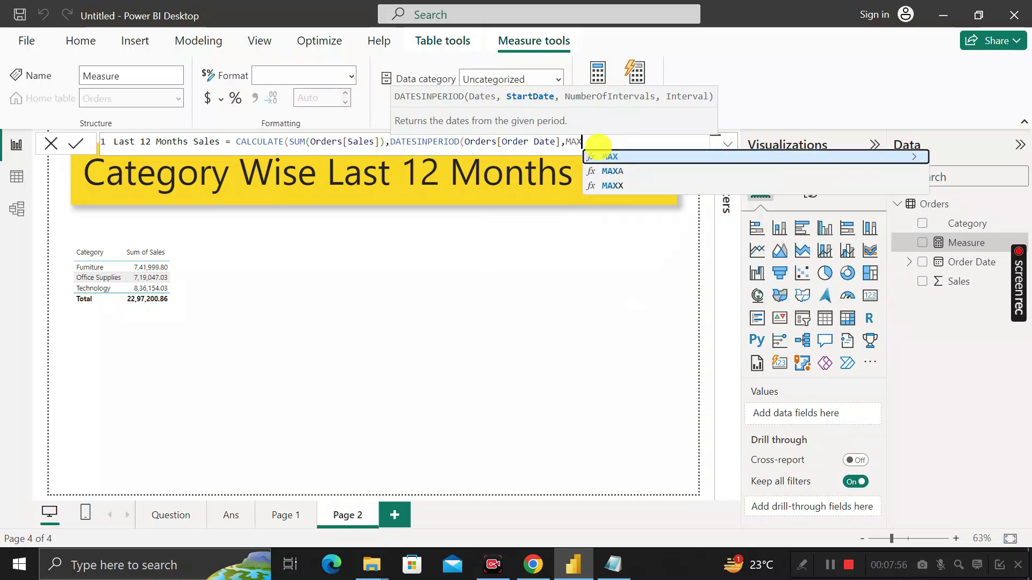
pyautogui.press('Down')
pyautogui.press('Down')
pyautogui.press('Tab')
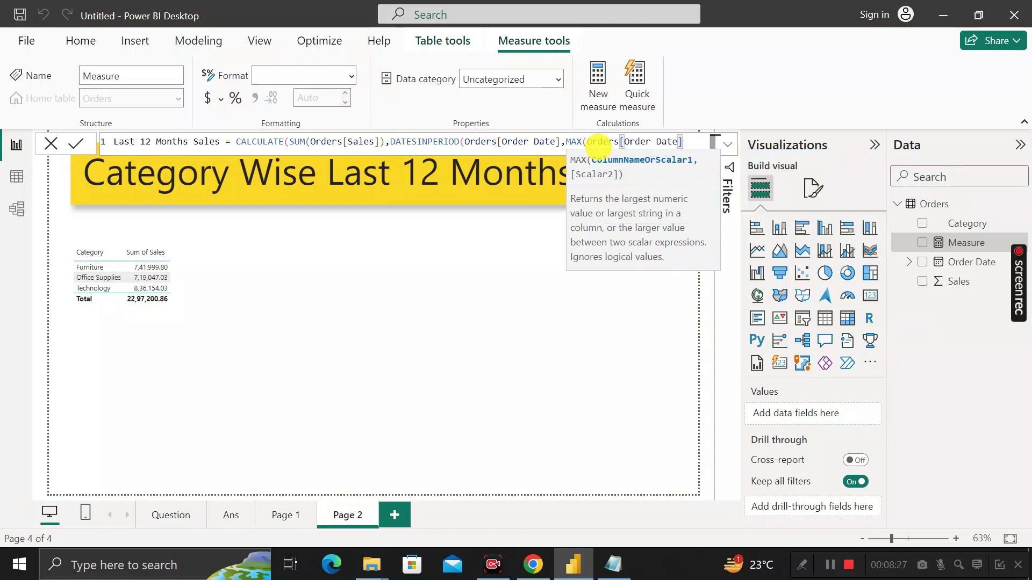
pyautogui.write('),')
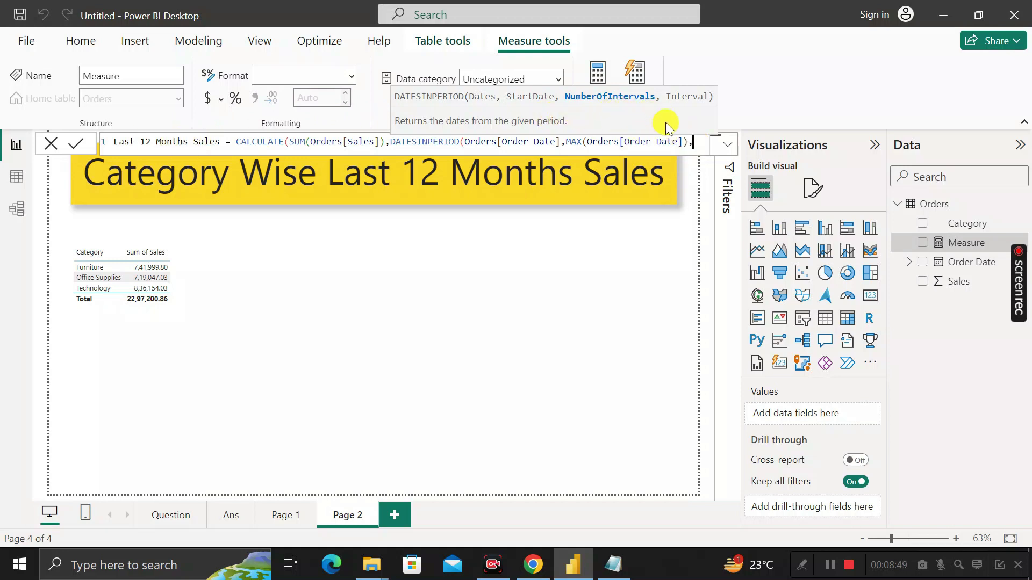
pyautogui.write('-12')
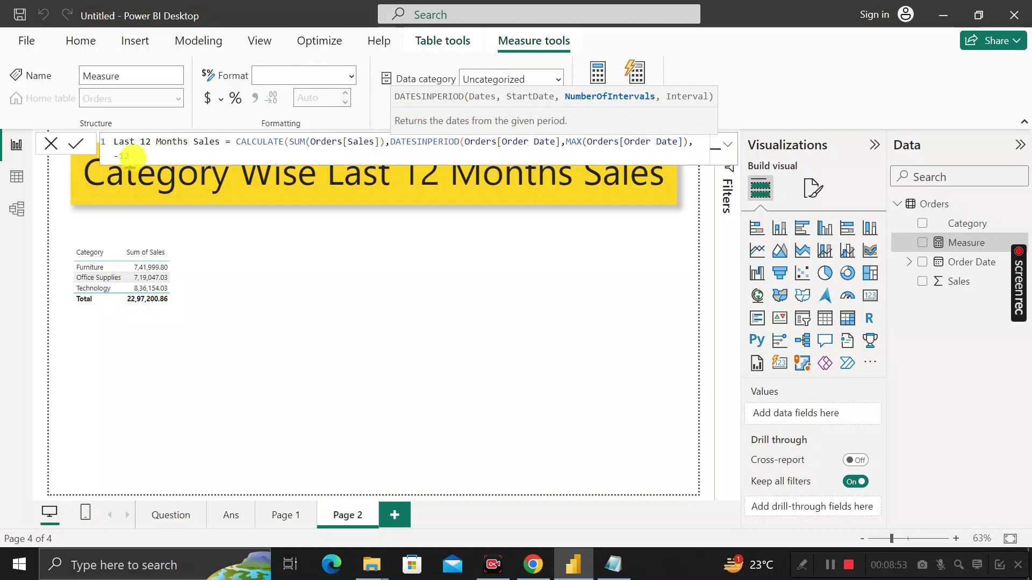
# Step: Finish the formula with a -12 MONTH interval, close the parentheses and commit the measure
pyautogui.press('BackSpace')
pyautogui.press('BackSpace')
pyautogui.press('BackSpace')
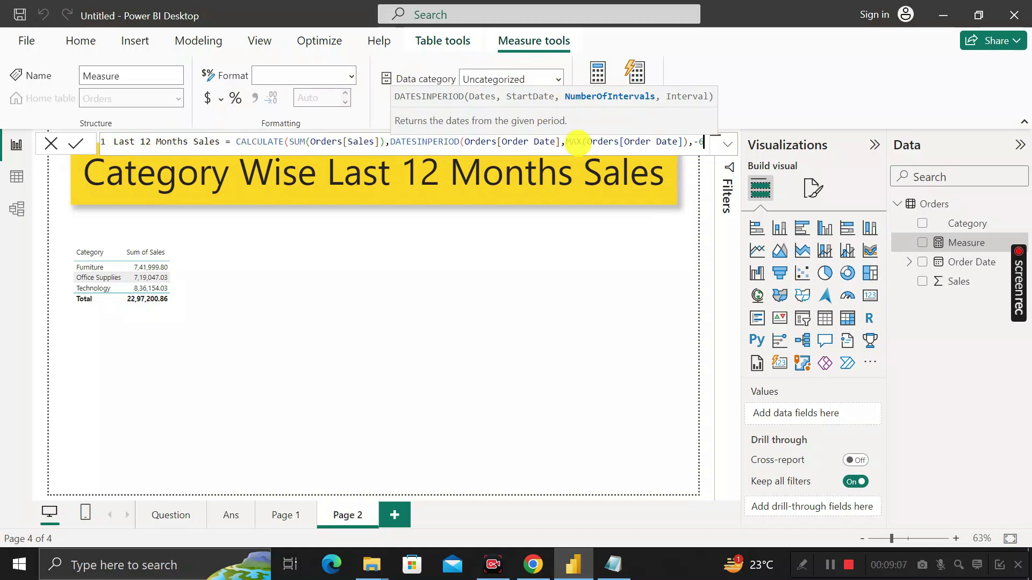
pyautogui.press('BackSpace')
pyautogui.write('12,')
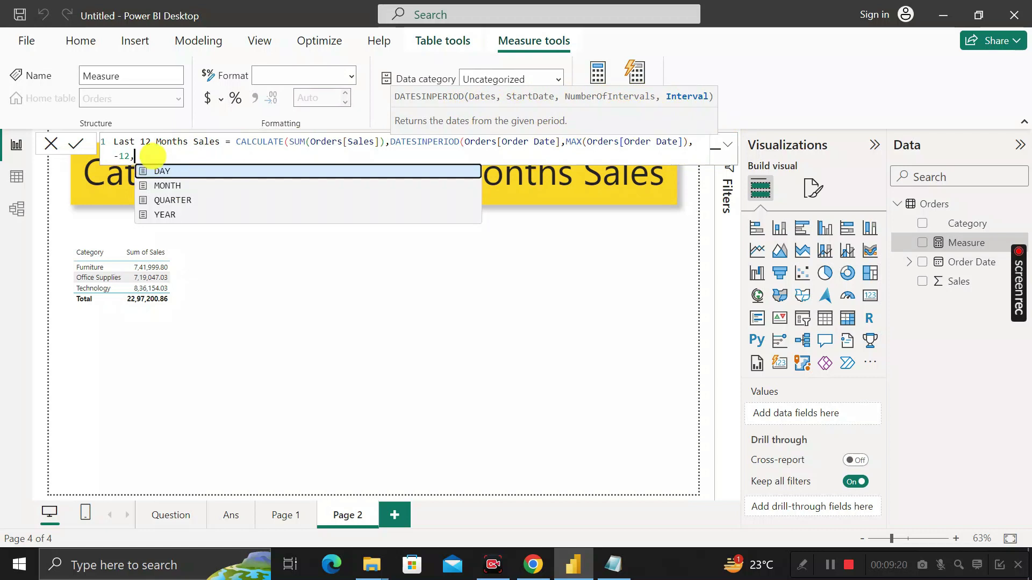
pyautogui.click(179, 188)
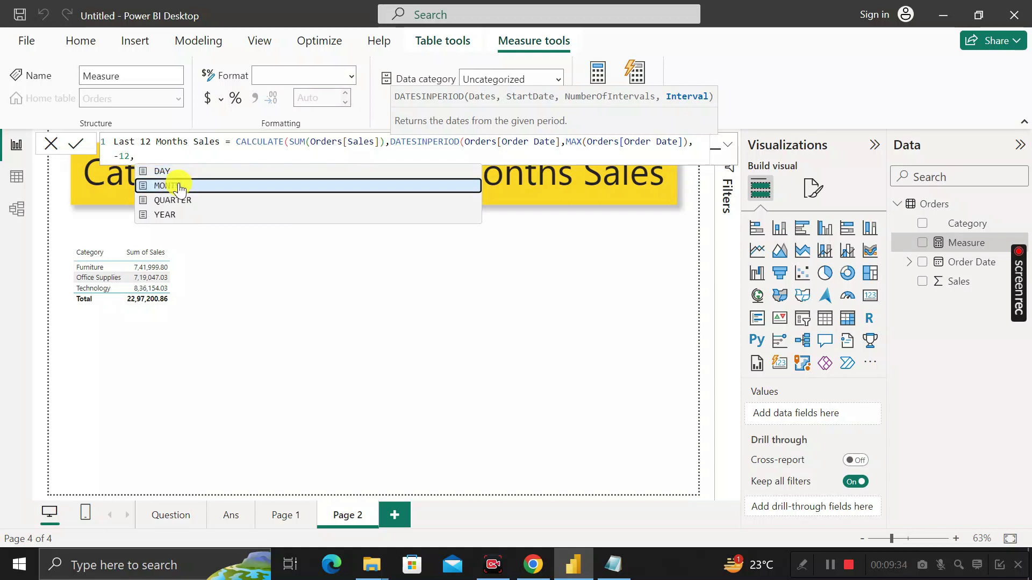
pyautogui.press('Tab')
pyautogui.write(')')
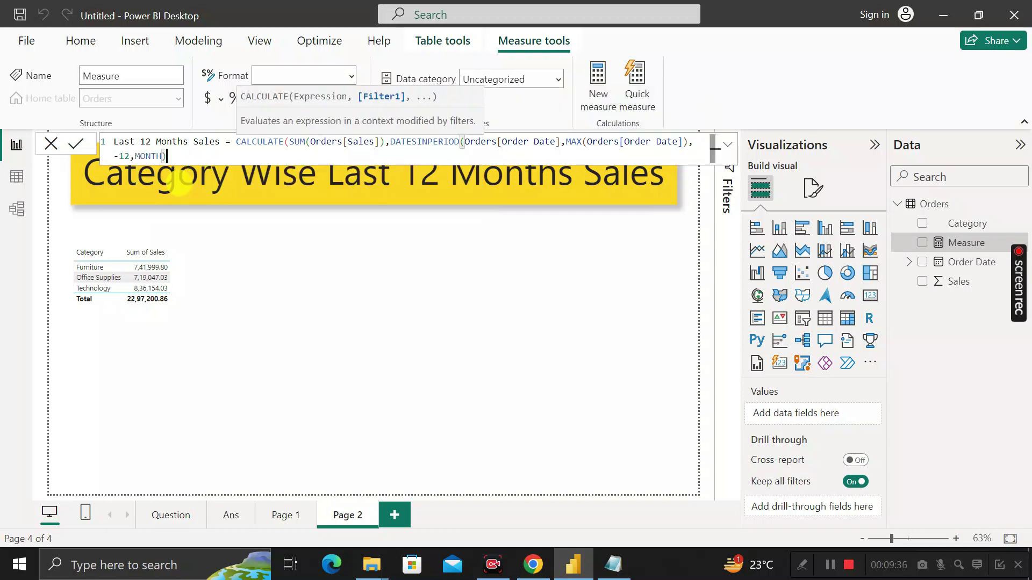
pyautogui.write(')')
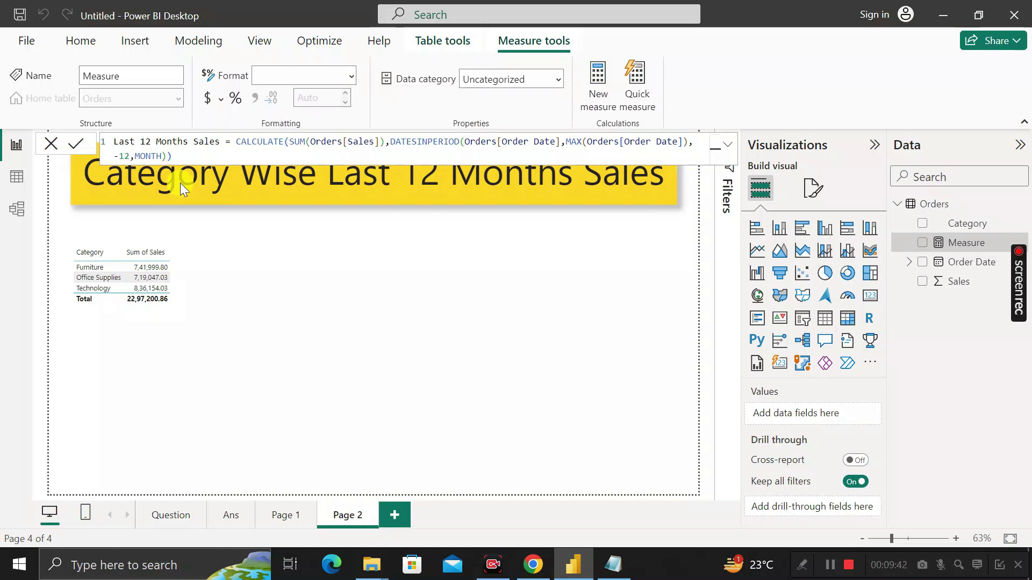
pyautogui.press('Return')
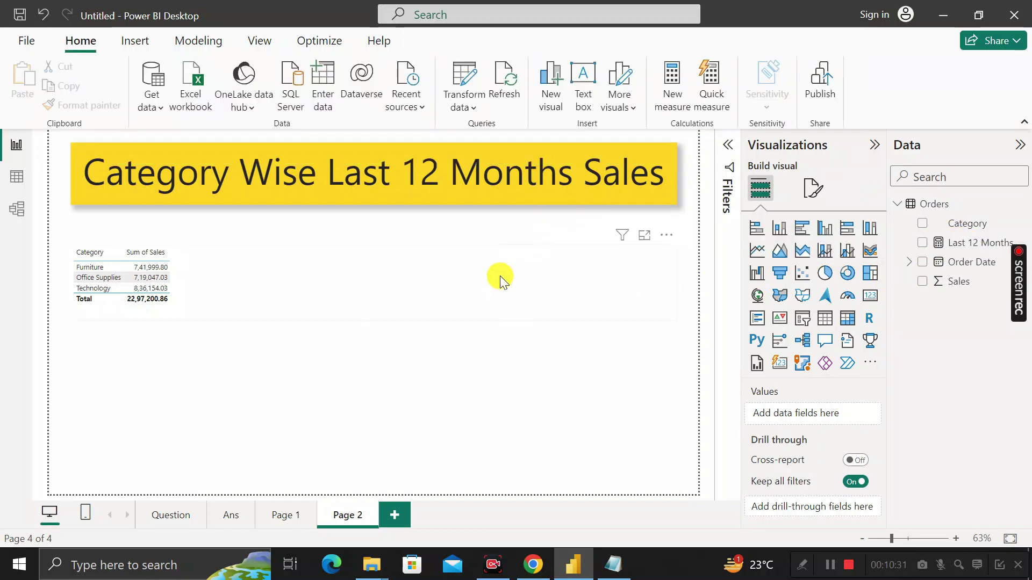
# Step: Add the Last 12 Months Sales measure to the category sales table as a third column
pyautogui.click(489, 283)
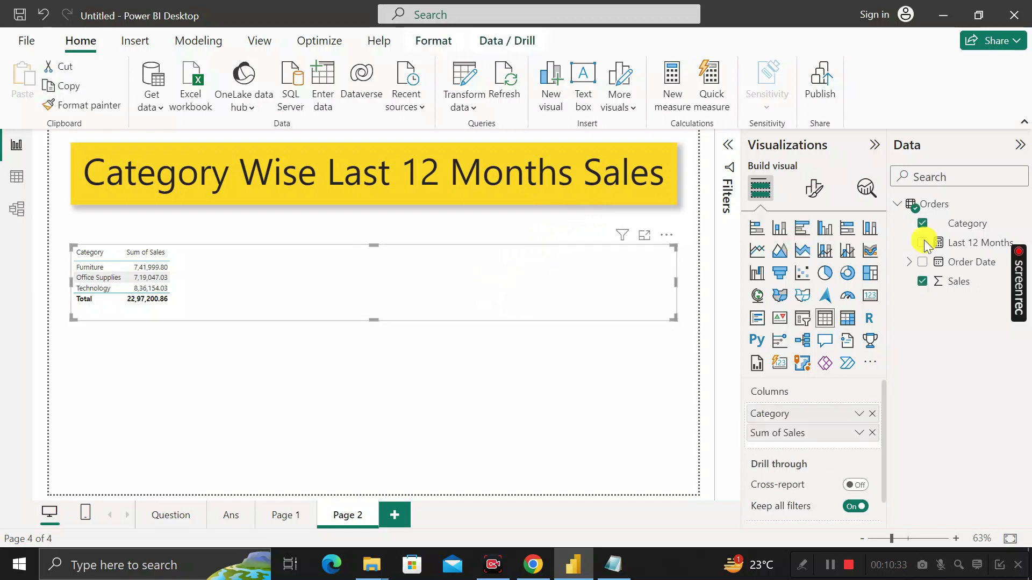
pyautogui.moveTo(977, 246); pyautogui.dragTo(477, 287)
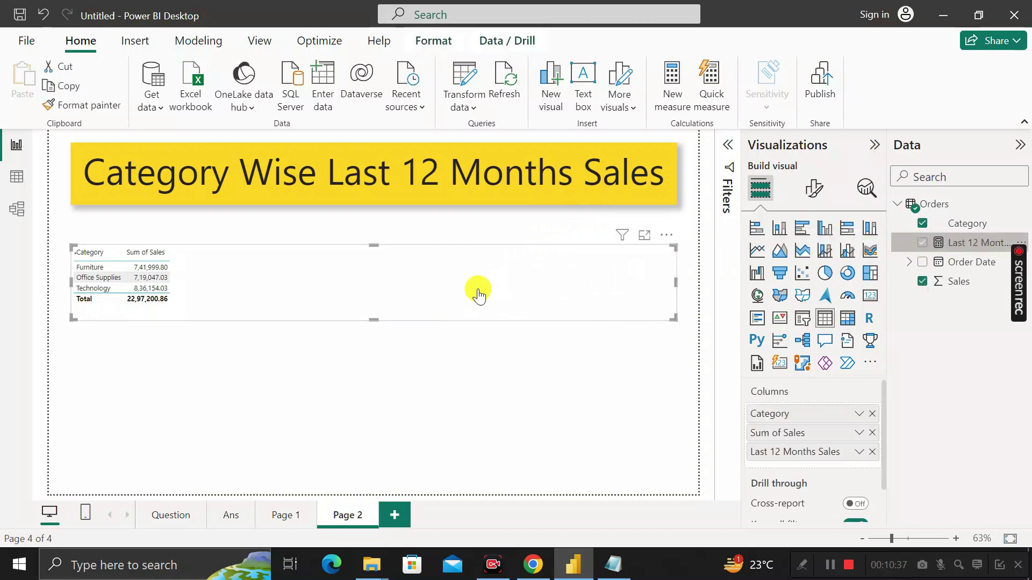